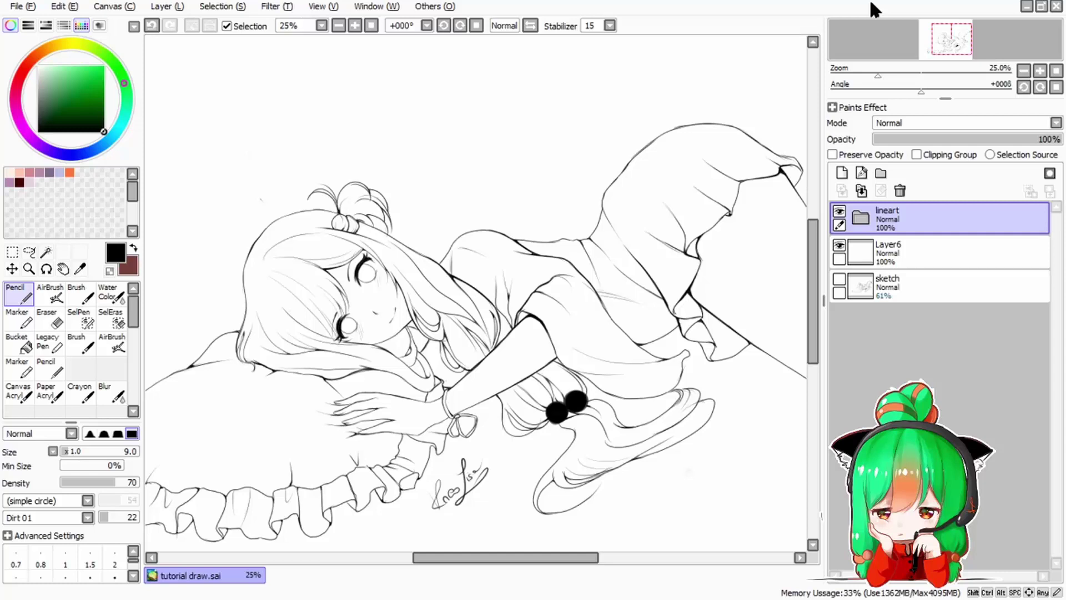
- Make the lineart folder the selection source and set the Bucket tool's target to Selection Source
click(861, 219)
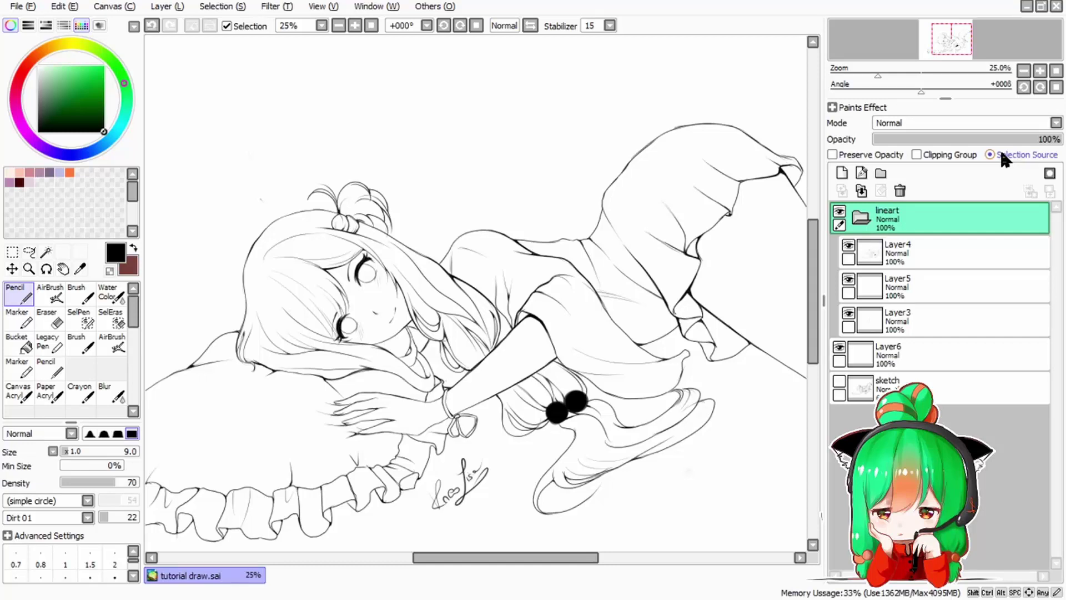
click(867, 217)
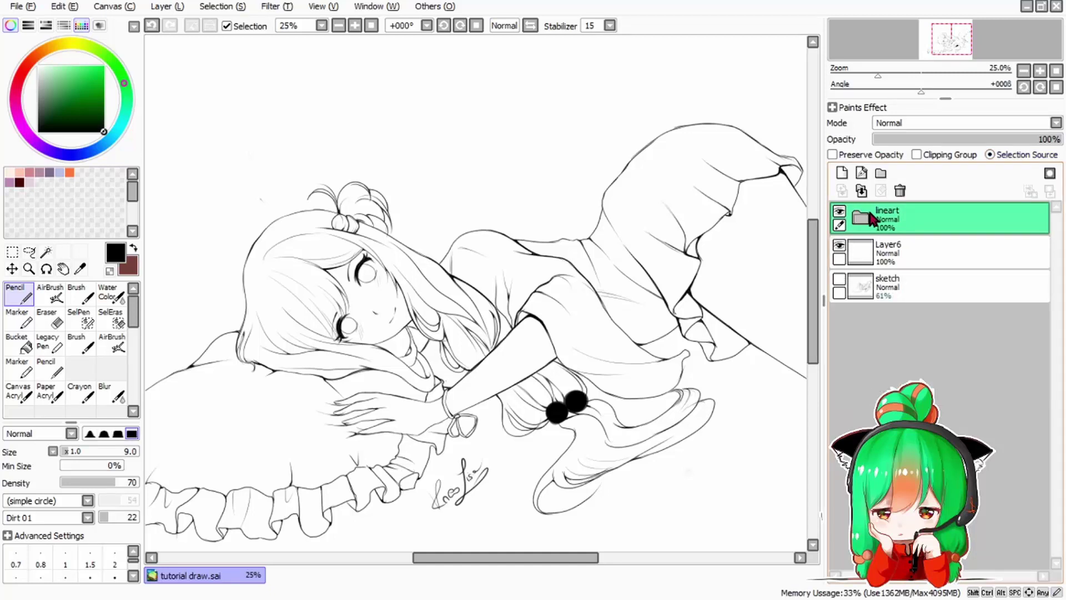
click(25, 347)
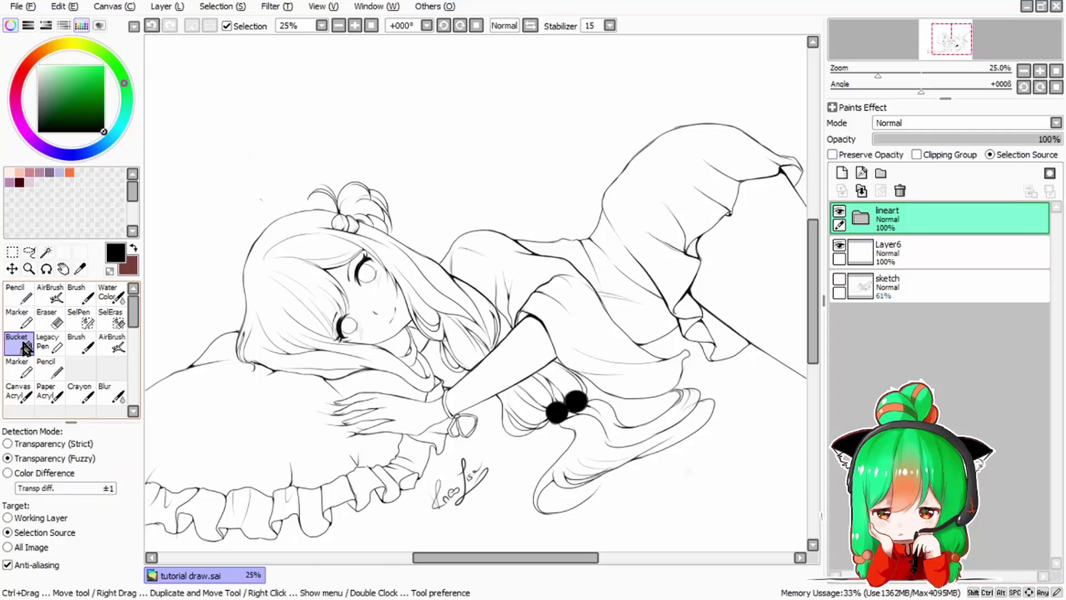
click(33, 517)
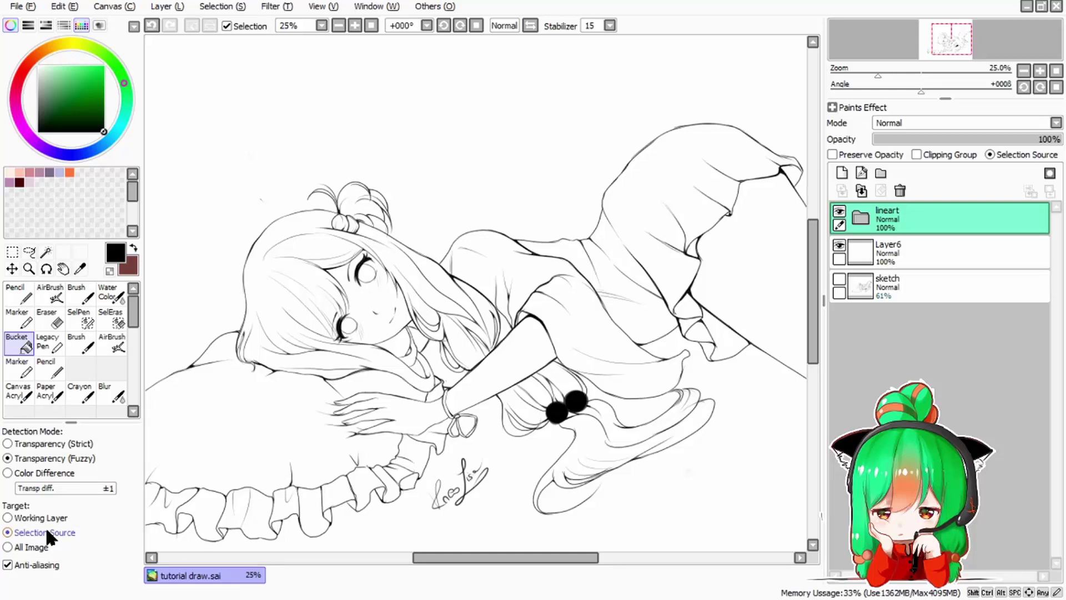
- Bucket-fill the main hair, the bun and the long lower locks with magenta-pink on Layer6
click(81, 89)
click(70, 76)
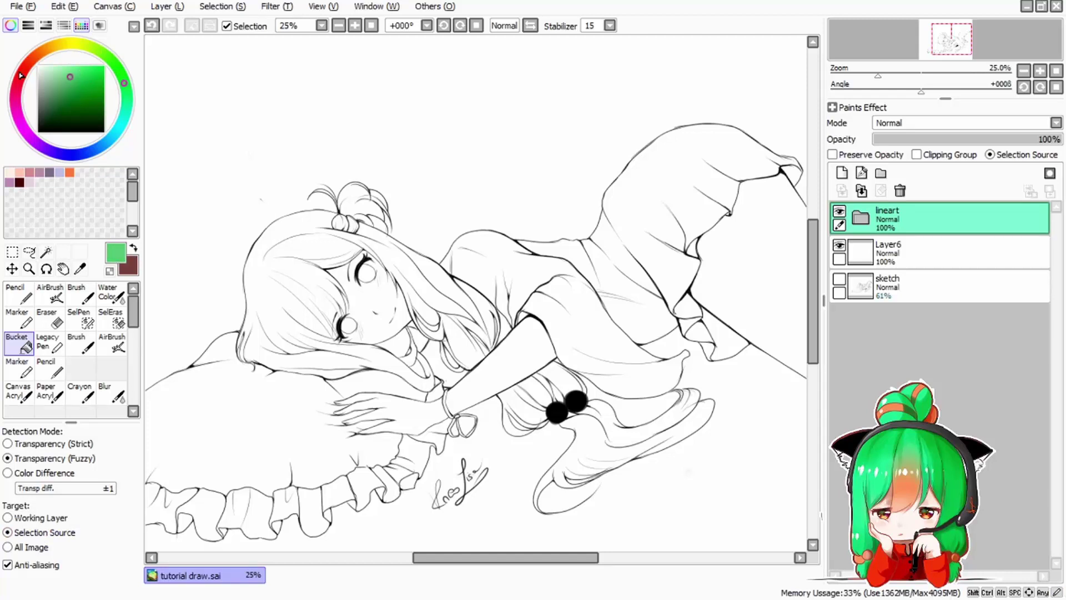
click(27, 134)
mouse_move(27, 133)
mouse_down()
mouse_move(39, 147)
mouse_move(18, 115)
mouse_up()
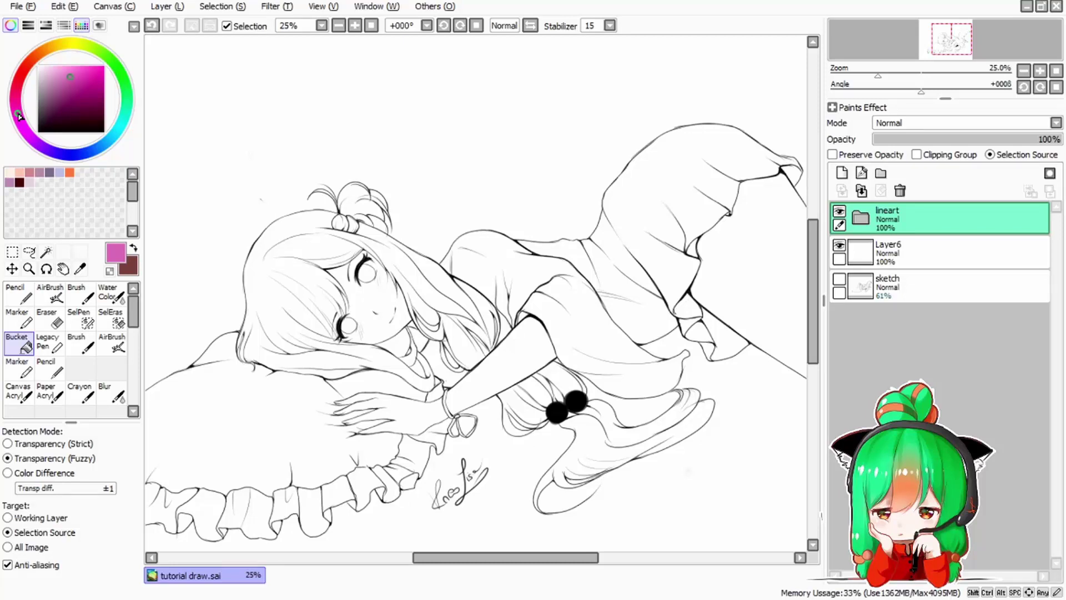
click(889, 250)
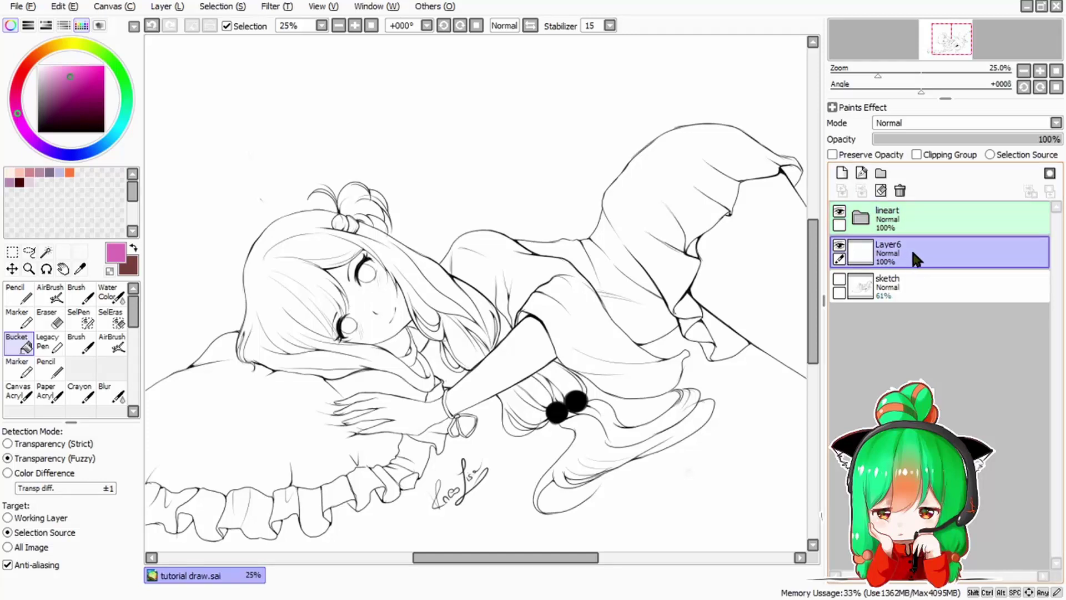
click(315, 268)
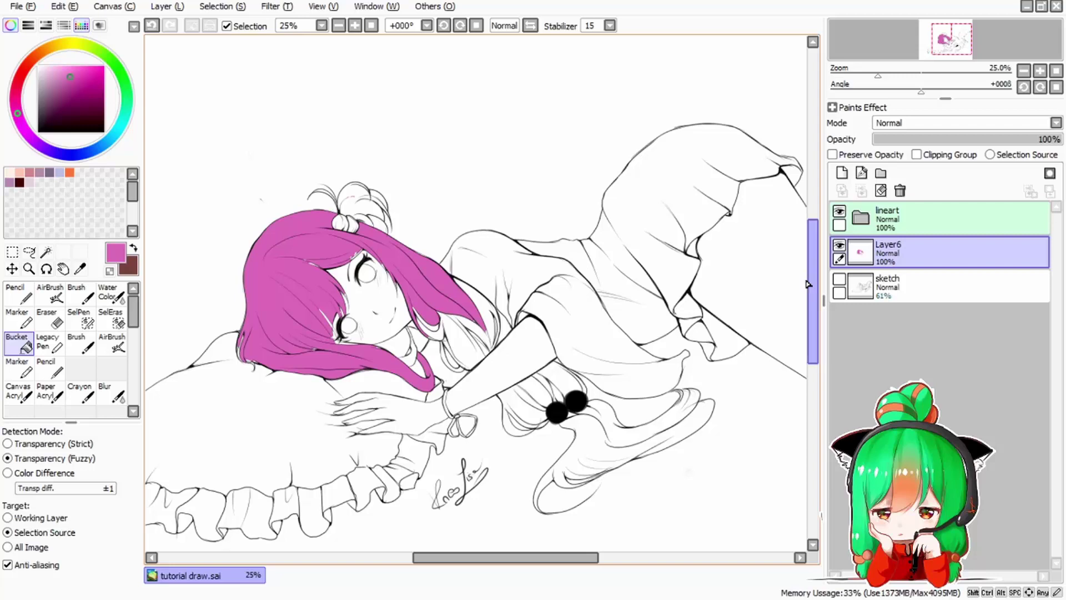
drag(810, 284, 809, 307)
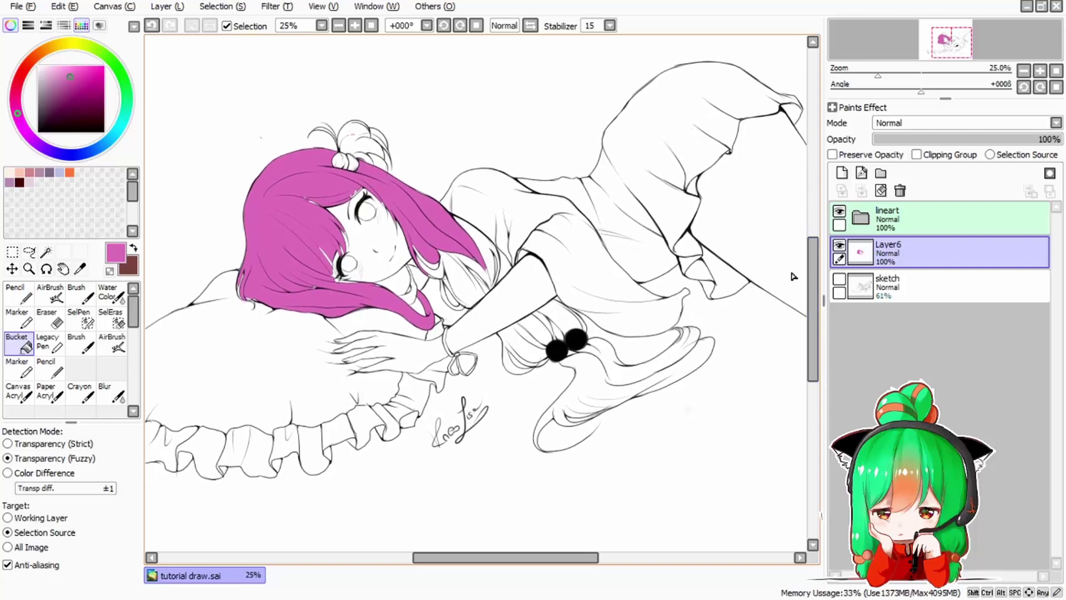
click(529, 358)
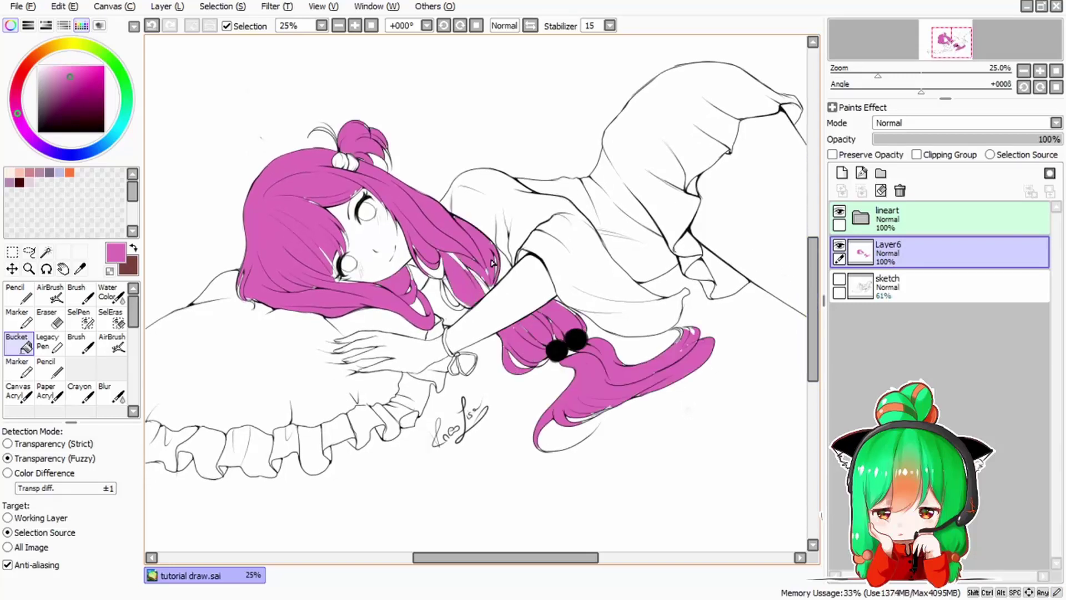
- Paint over the unfilled gaps in the fringe and strands beside the lower eye with the Pencil at size 27
scroll(616, 358, up, 1)
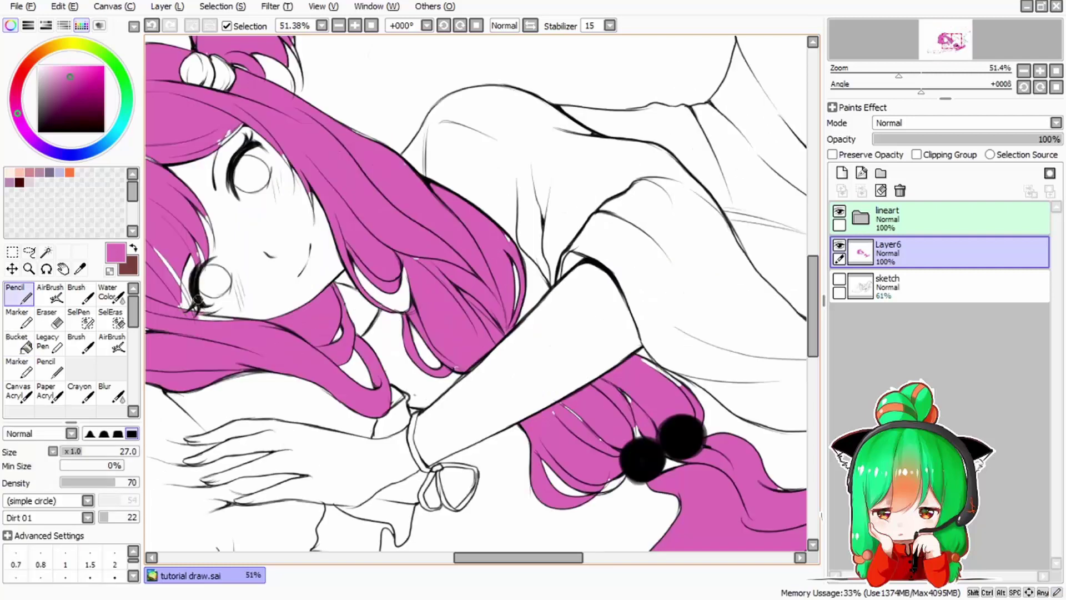
mouse_move(173, 291)
mouse_down()
mouse_move(184, 274)
mouse_move(187, 292)
mouse_move(189, 245)
mouse_move(198, 261)
mouse_up()
drag(198, 259, 199, 274)
drag(200, 317, 243, 322)
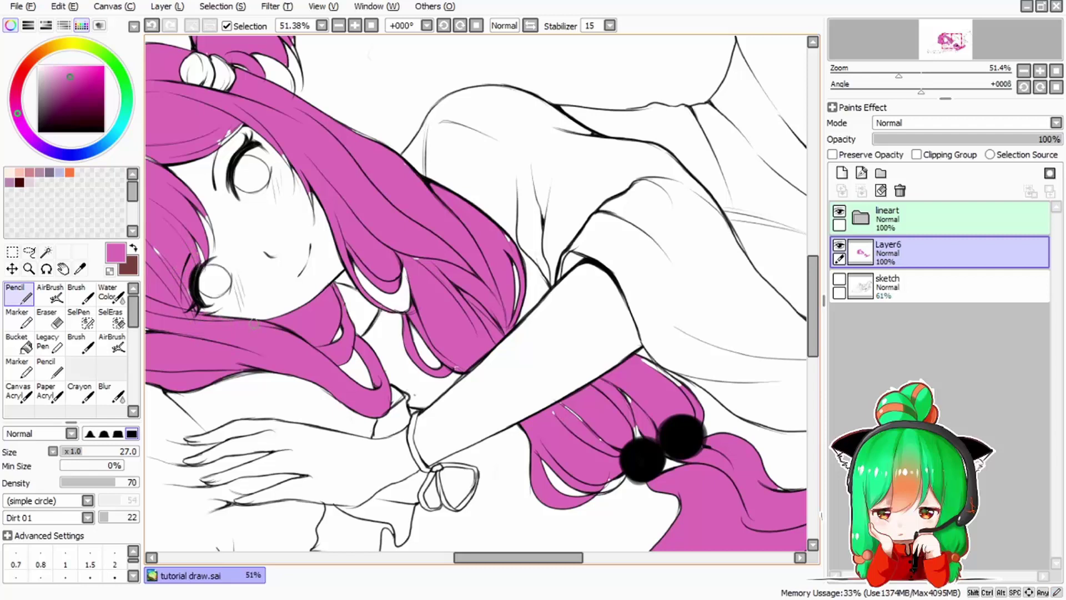
- Paint pink into the gaps at the hair tips on the pillow and in the fringe above the upper eye
drag(513, 558, 473, 559)
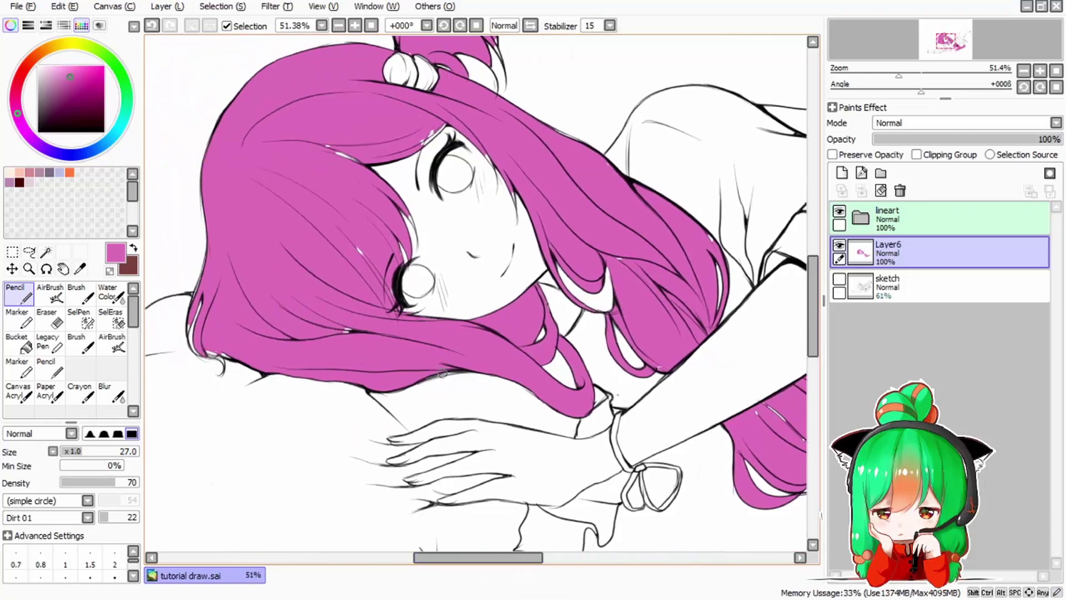
drag(207, 352, 223, 356)
drag(223, 356, 215, 357)
drag(423, 142, 443, 128)
drag(430, 138, 447, 128)
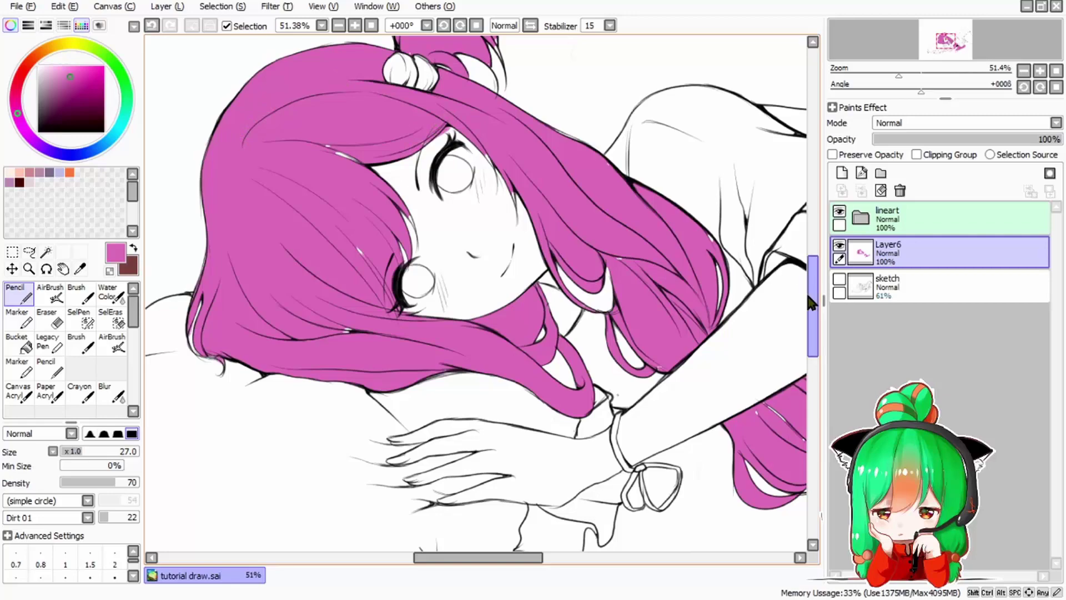
- Paint pink over the remaining gaps in the bun, its loose strands and the long lower locks
scroll(805, 290, up, 3)
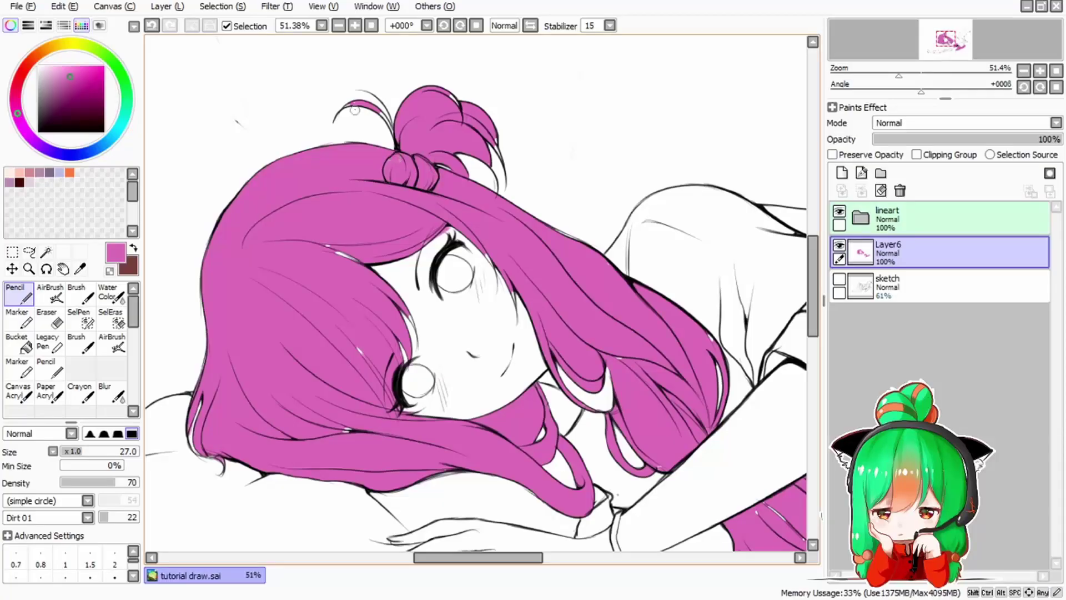
drag(492, 558, 533, 558)
drag(814, 312, 814, 345)
drag(475, 557, 523, 558)
scroll(487, 386, down, 2)
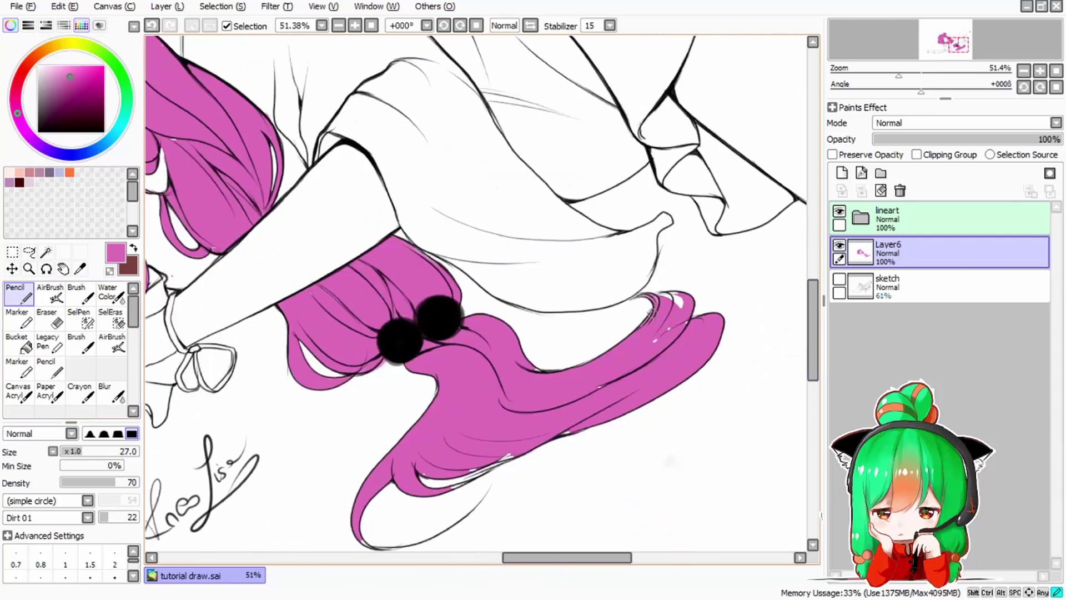
click(874, 75)
drag(535, 557, 520, 557)
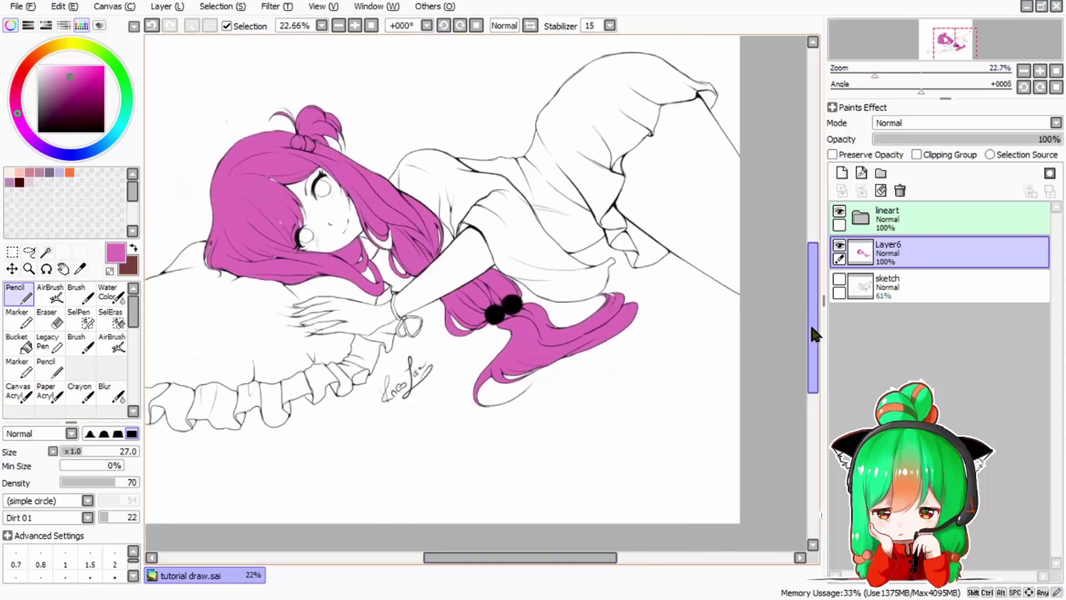
drag(811, 322, 811, 306)
drag(371, 290, 392, 296)
click(900, 73)
click(879, 75)
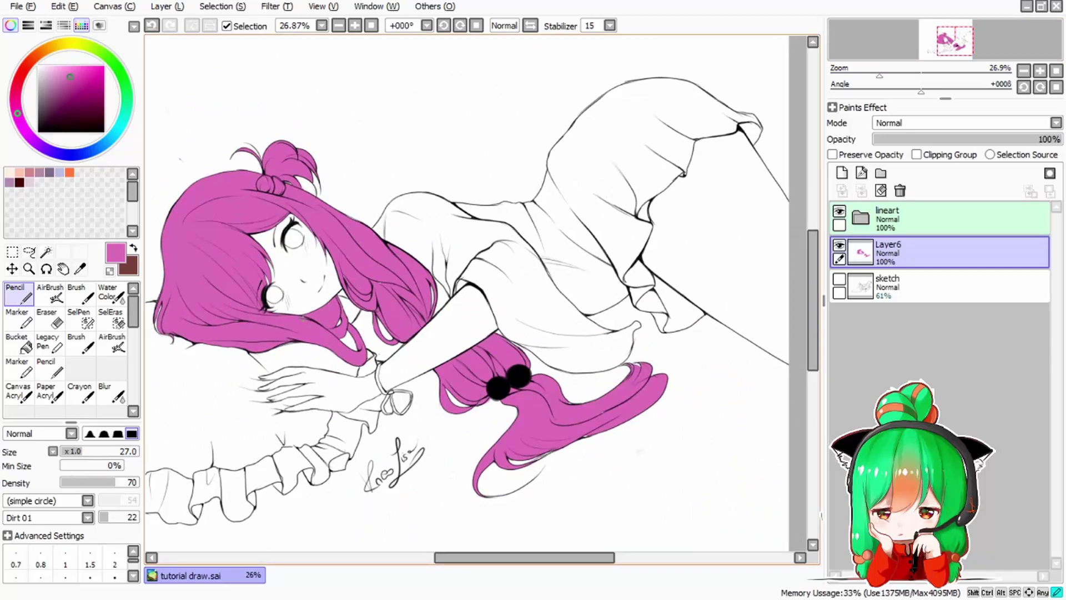
- Add a new layer and move Layer6 with the hair fill above it
scroll(889, 50, down, 1)
click(842, 173)
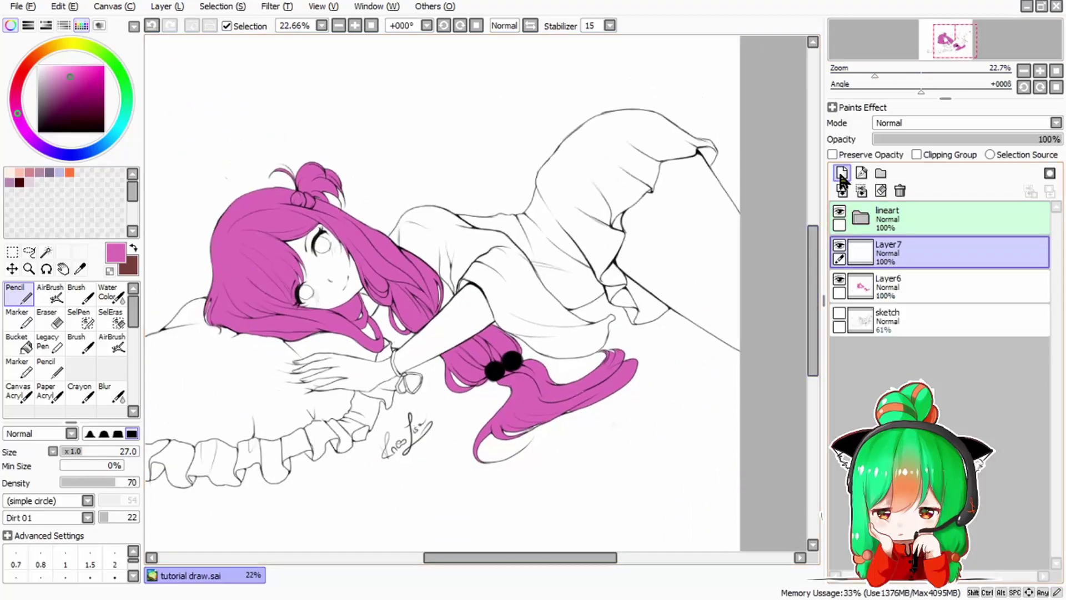
drag(889, 286, 943, 245)
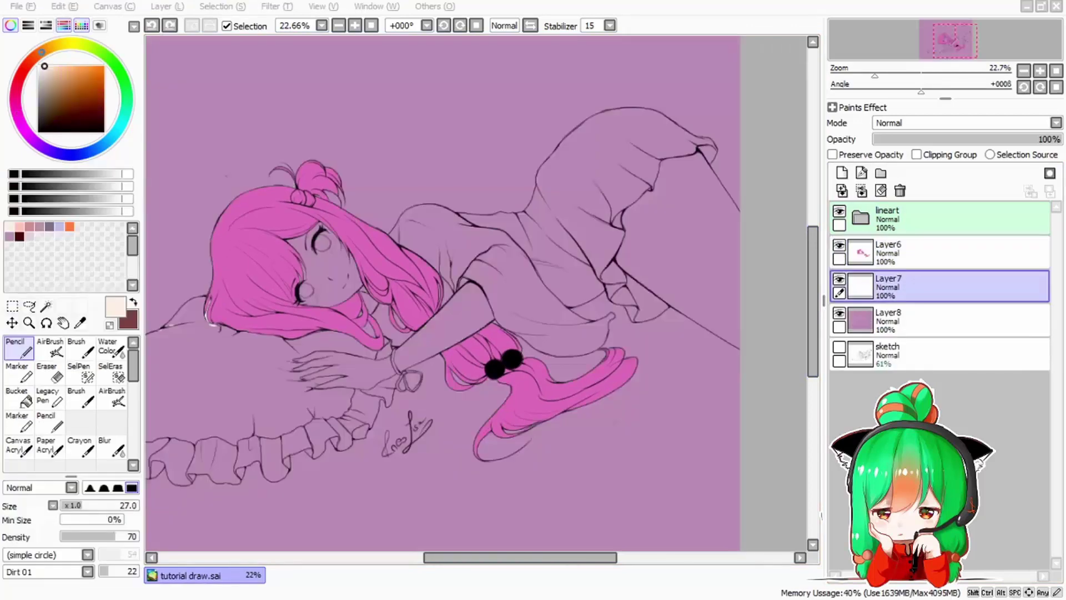
- Bucket-fill the face, hand, arm and legs with a pale skin tone on Layer7
click(819, 145)
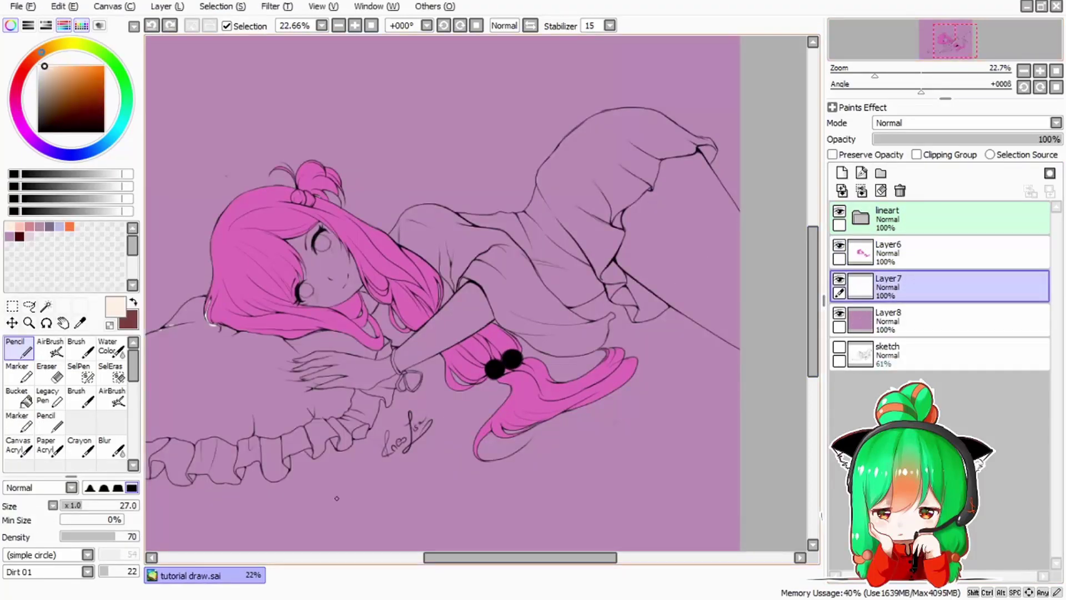
drag(337, 276, 337, 274)
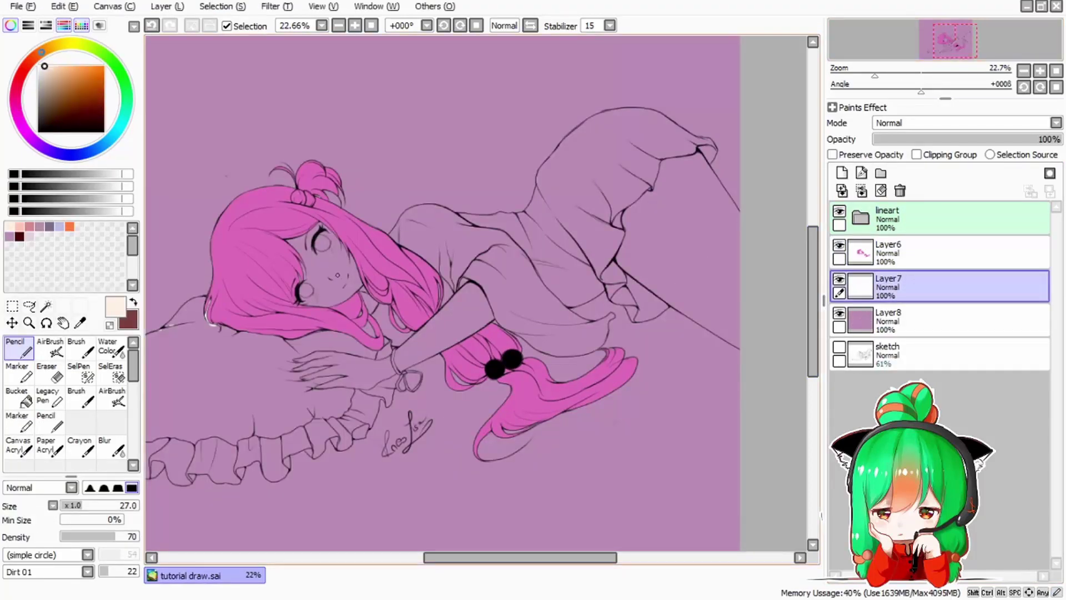
click(17, 397)
click(338, 265)
click(371, 376)
click(434, 345)
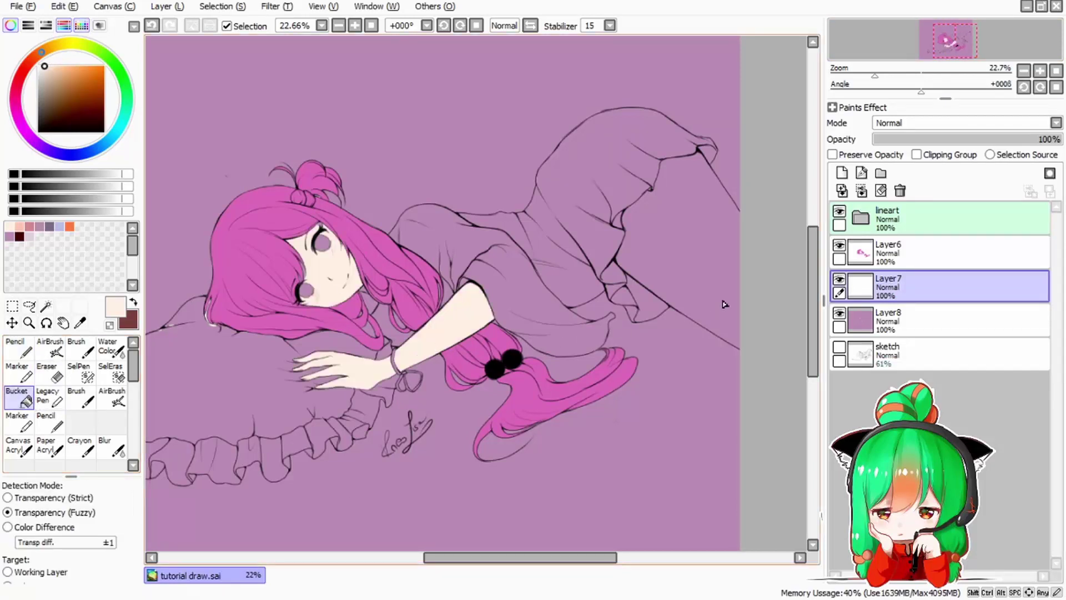
click(691, 298)
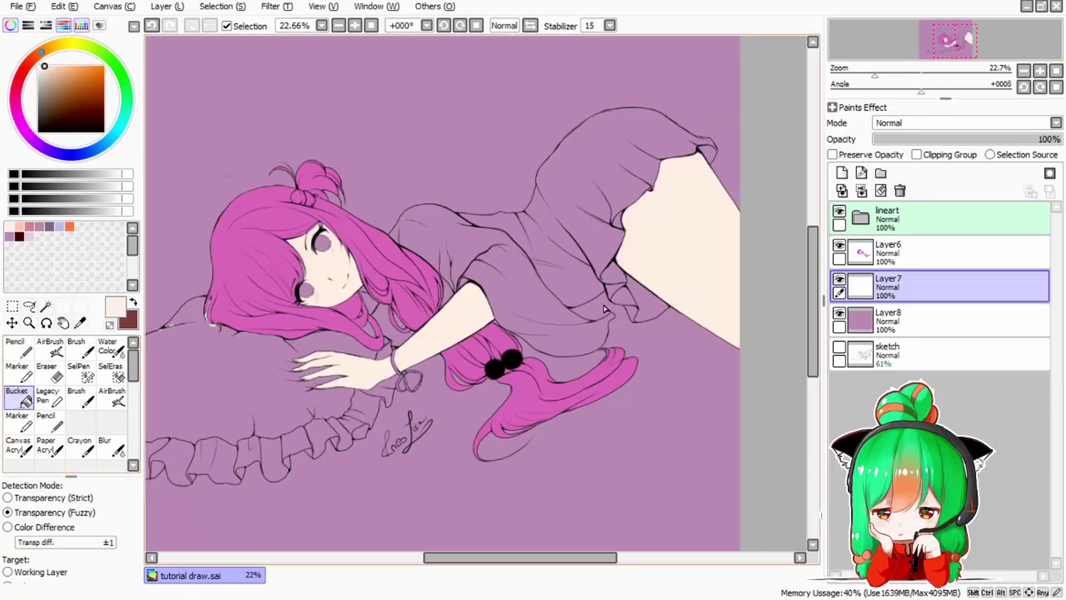
- Touch up the skin tone at the open fingertips with the Pencil at size 27
click(19, 348)
drag(901, 68, 887, 68)
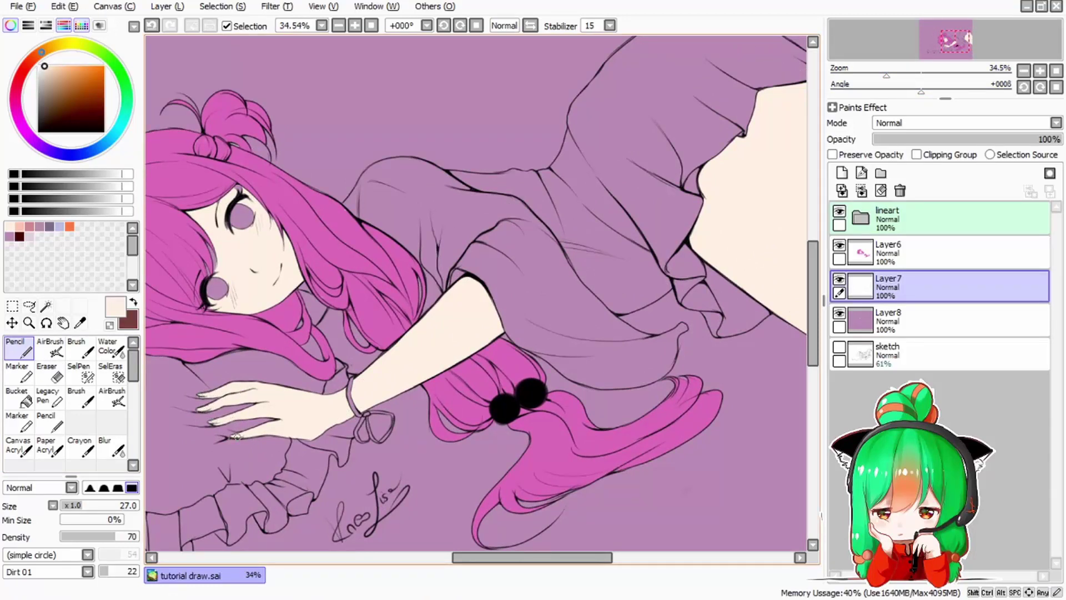
drag(241, 435, 236, 437)
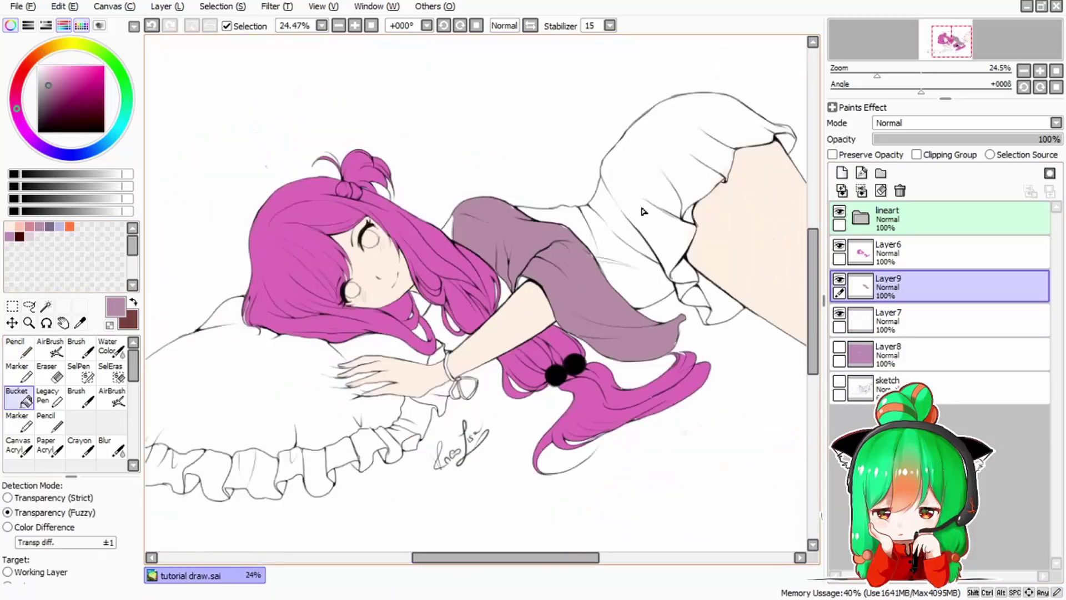
- Fill the skirt of the dress with mauve on Layer9 and go over its edges with the Pencil
click(644, 212)
key(n)
scroll(476, 295, up, 4)
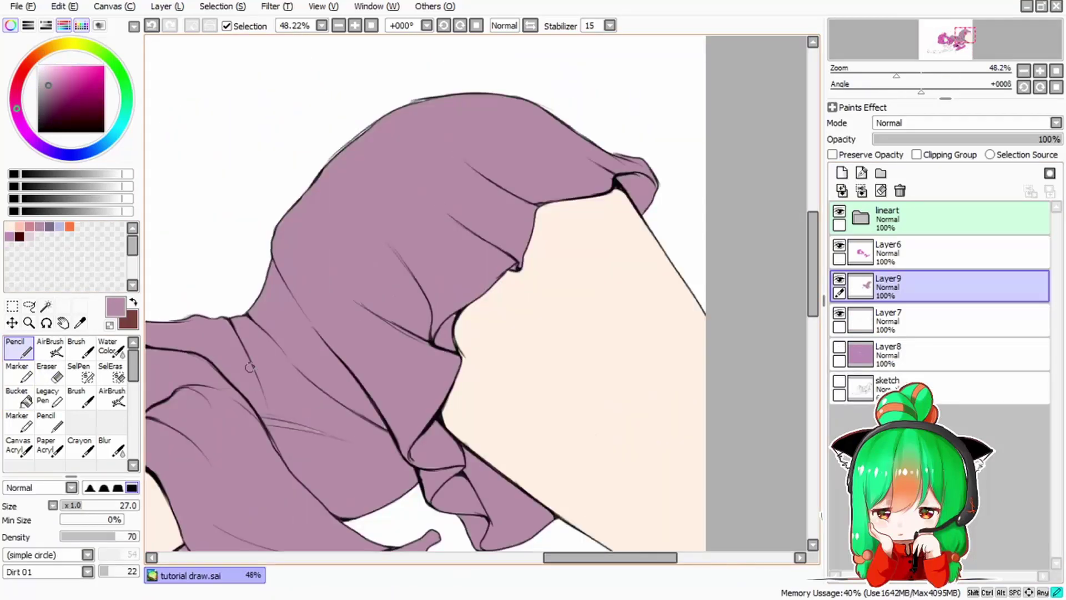
drag(896, 75, 877, 78)
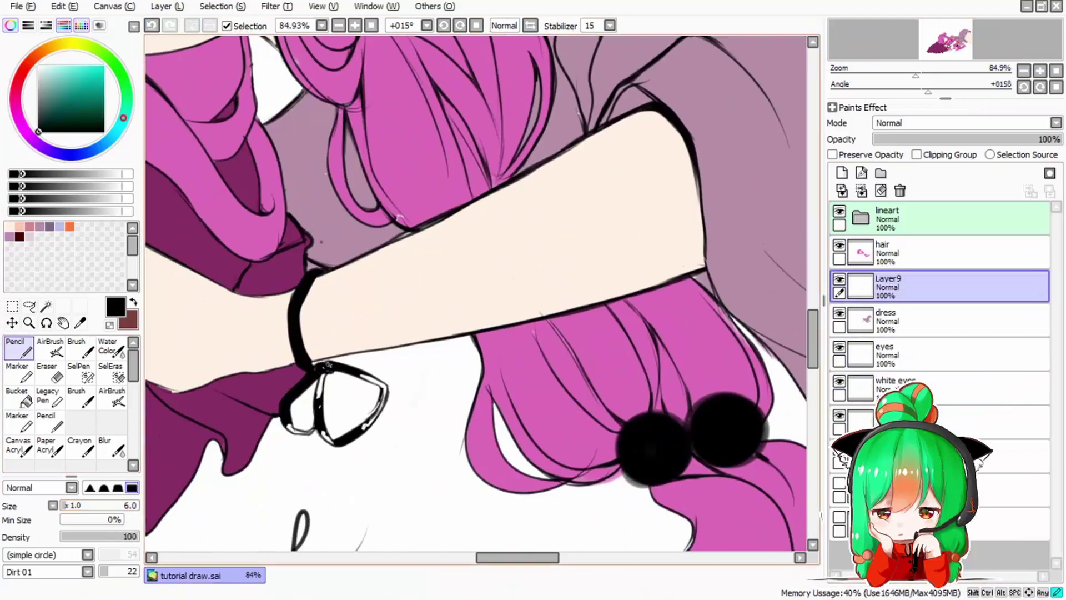
- Paint the outline of the bracelet's bow solid black with the Pencil at size 6 and density 100
drag(325, 374, 319, 399)
drag(364, 428, 385, 386)
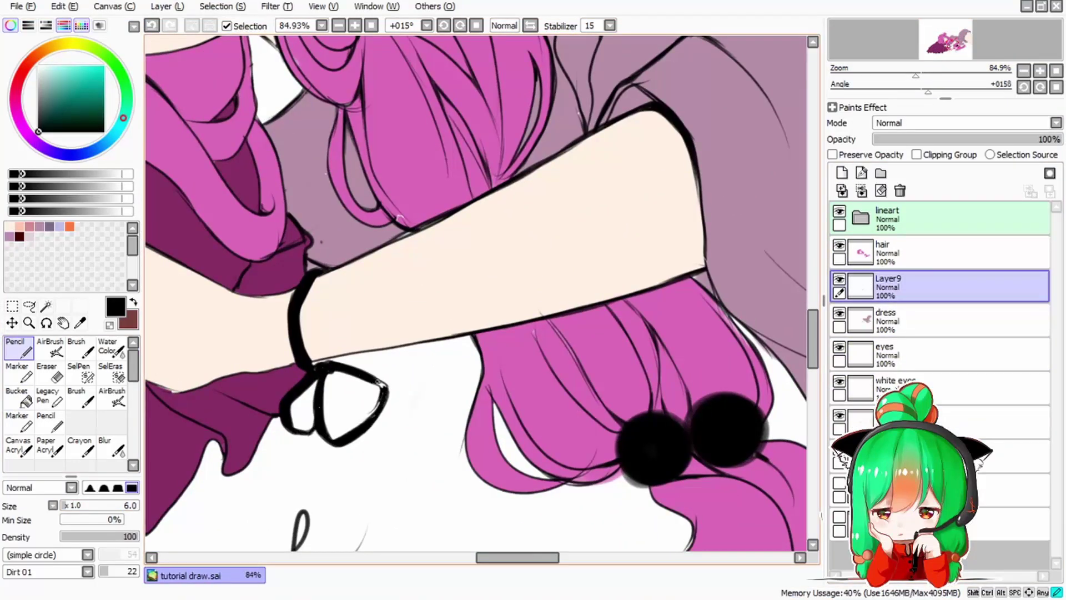
drag(916, 75, 876, 76)
drag(928, 91, 922, 90)
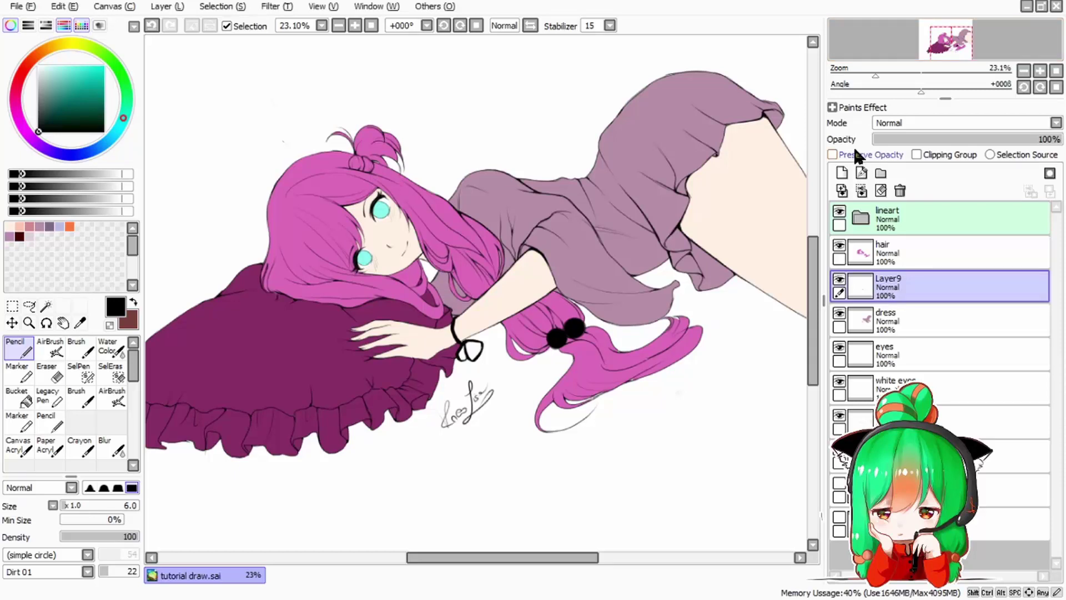
- Turn on Preserve Opacity for Layer9 and for the hair layer
click(834, 154)
click(917, 241)
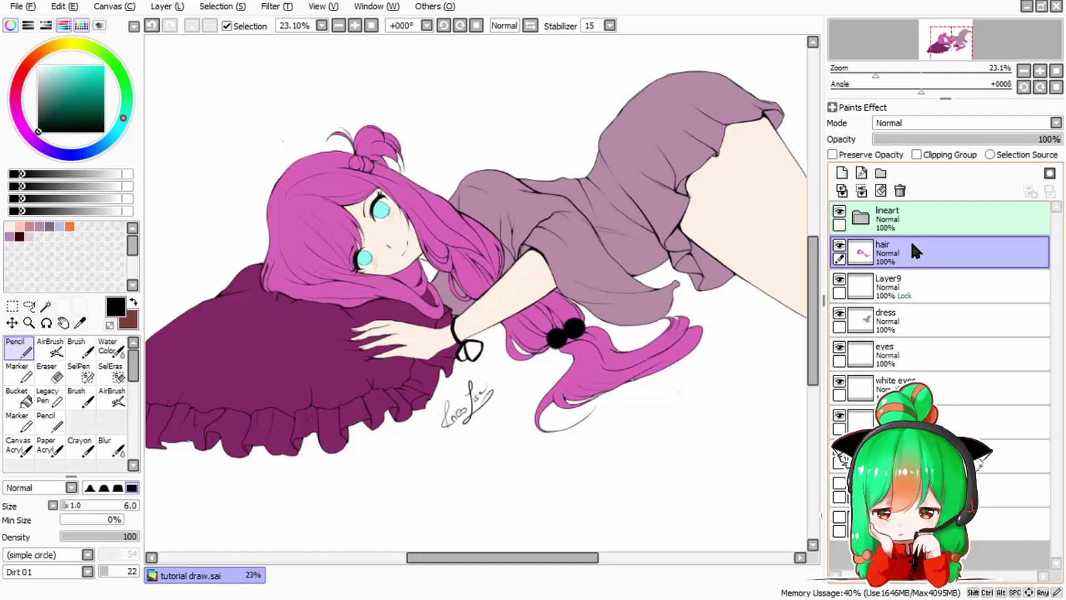
mouse_move(811, 319)
mouse_down()
mouse_move(814, 356)
mouse_move(811, 314)
mouse_up()
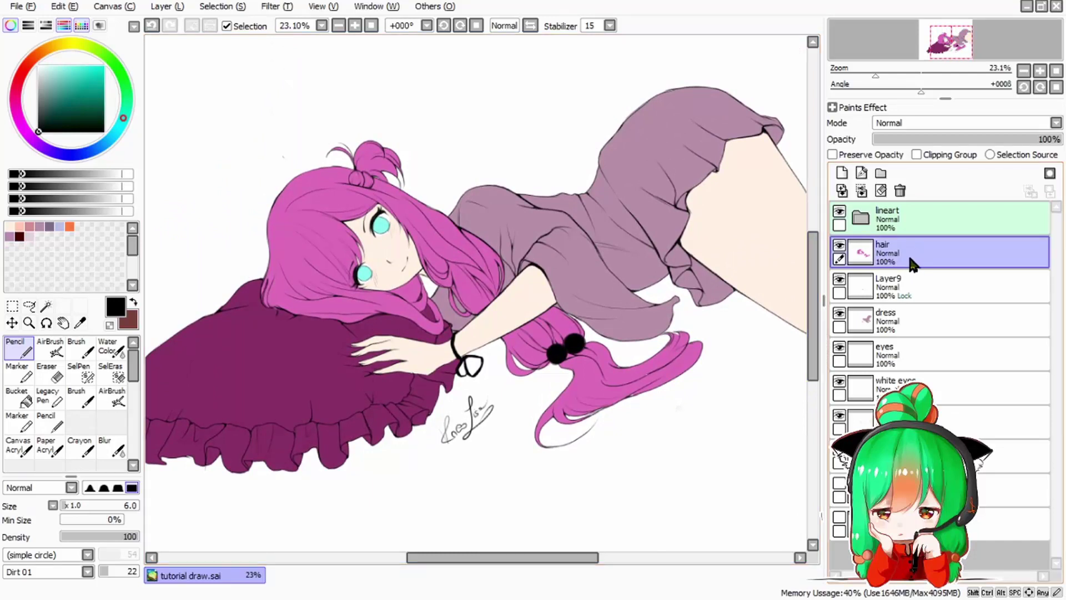
mouse_move(910, 257)
mouse_down()
mouse_move(882, 249)
mouse_move(912, 254)
mouse_up()
click(841, 158)
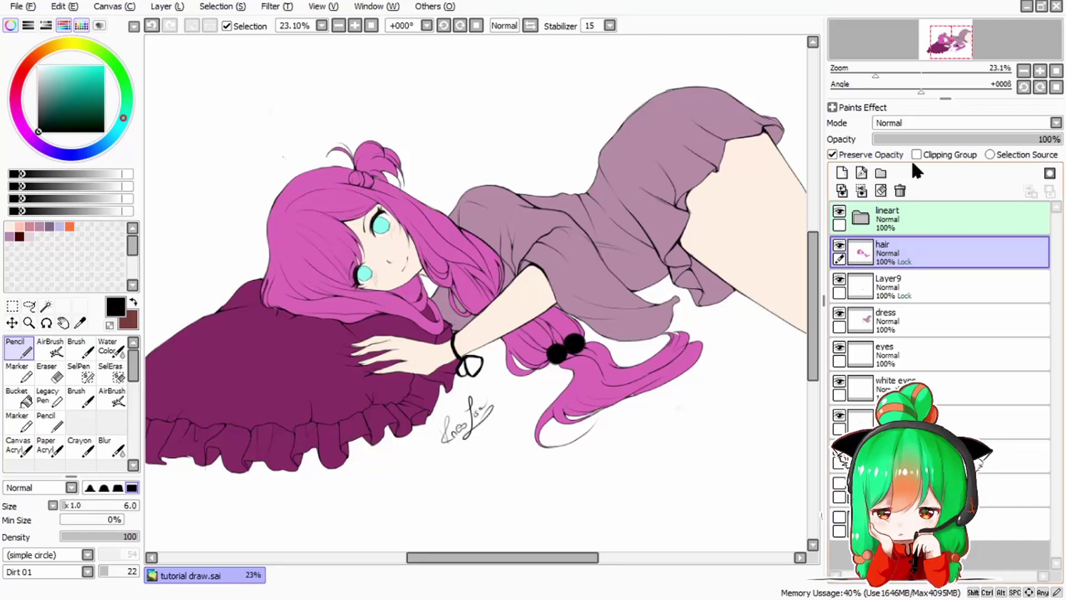
- Choose a bright lime green as the drawing colour and set the Pencil size to 405
mouse_move(79, 87)
mouse_down()
mouse_move(90, 63)
mouse_move(80, 59)
mouse_move(105, 55)
mouse_move(93, 47)
mouse_move(108, 60)
mouse_up()
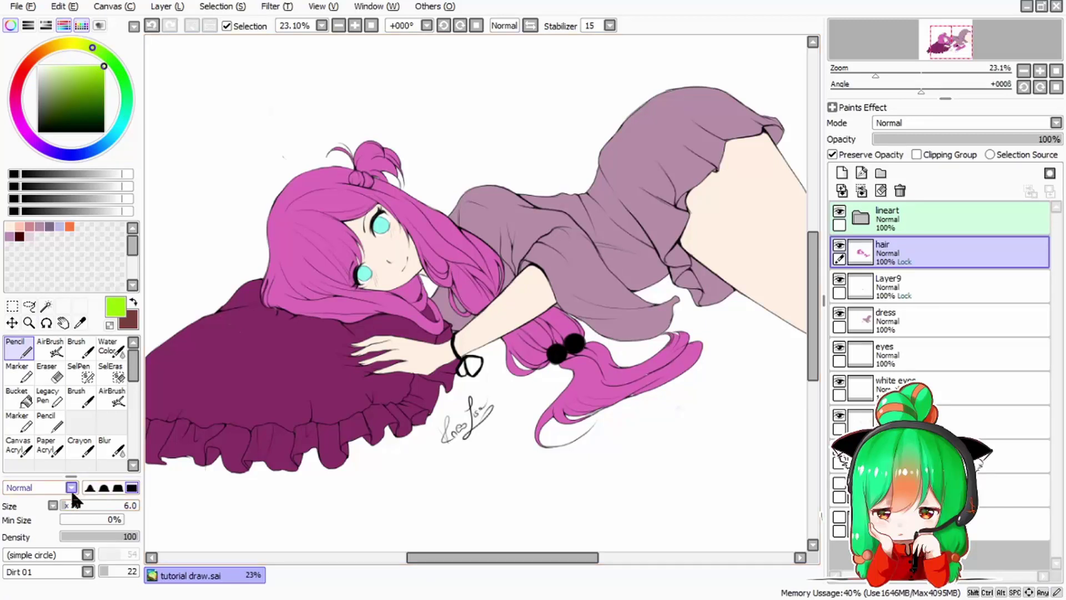
click(84, 550)
mouse_move(84, 507)
mouse_down()
mouse_move(130, 497)
mouse_move(115, 507)
mouse_move(123, 507)
mouse_up()
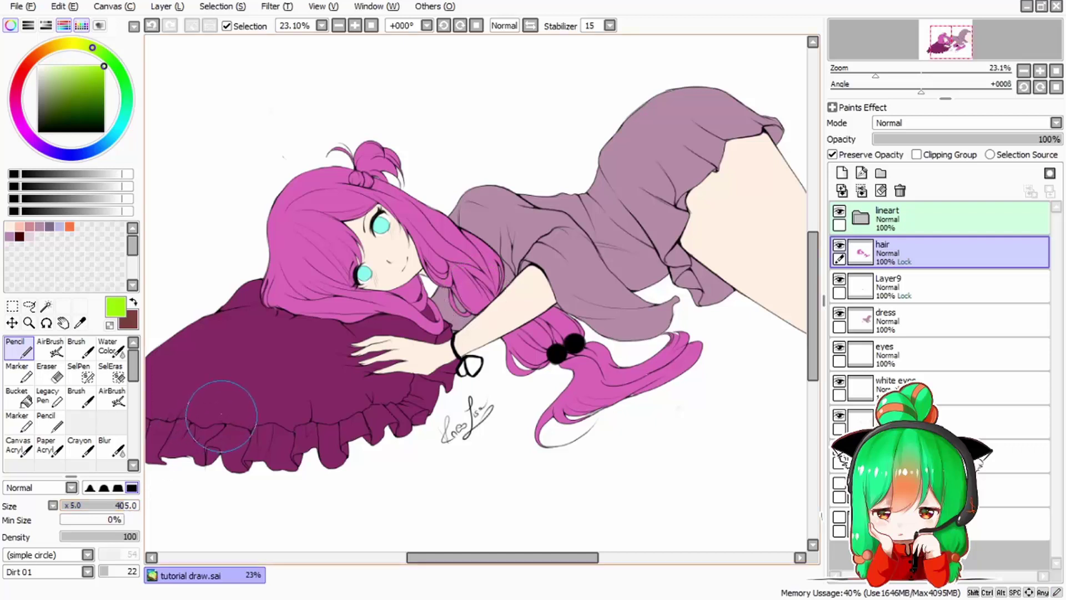
- Paint over the whole hair in lime green and repaint it orange-red with the Pencil on the hair layer
mouse_move(277, 191)
mouse_down()
mouse_move(318, 161)
mouse_move(397, 128)
mouse_move(266, 215)
mouse_move(245, 244)
mouse_move(391, 149)
mouse_move(215, 296)
mouse_move(454, 161)
mouse_move(271, 270)
mouse_move(261, 304)
mouse_move(448, 175)
mouse_move(450, 195)
mouse_move(264, 334)
mouse_move(346, 262)
mouse_move(502, 195)
mouse_move(310, 352)
mouse_move(496, 225)
mouse_move(510, 251)
mouse_move(394, 357)
mouse_move(573, 248)
mouse_move(409, 386)
mouse_move(611, 271)
mouse_move(524, 353)
mouse_move(632, 321)
mouse_move(509, 442)
mouse_move(740, 306)
mouse_move(526, 477)
mouse_move(721, 349)
mouse_up()
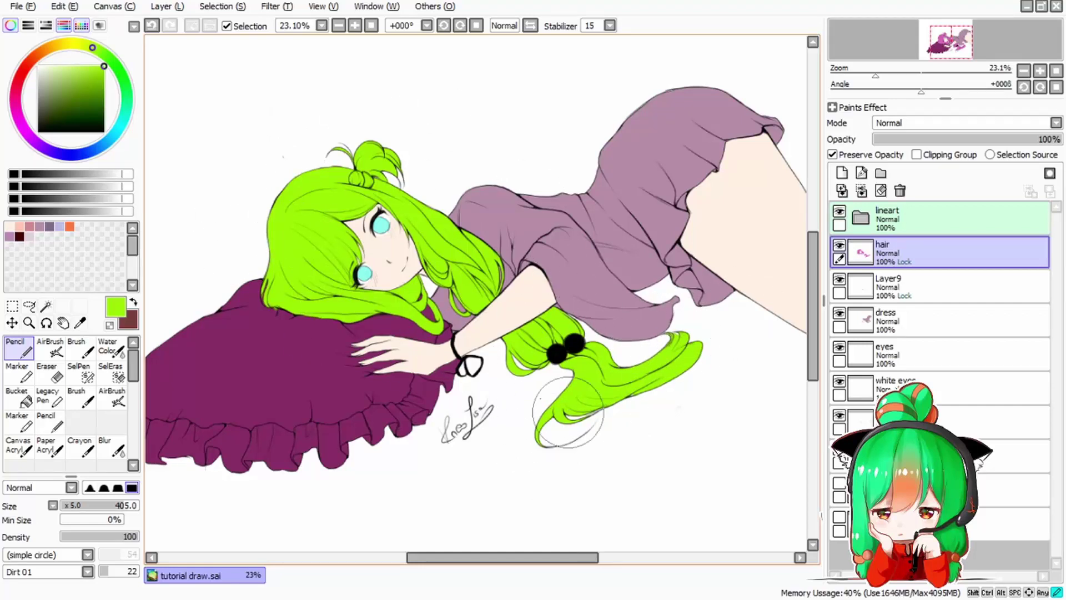
drag(27, 78, 32, 60)
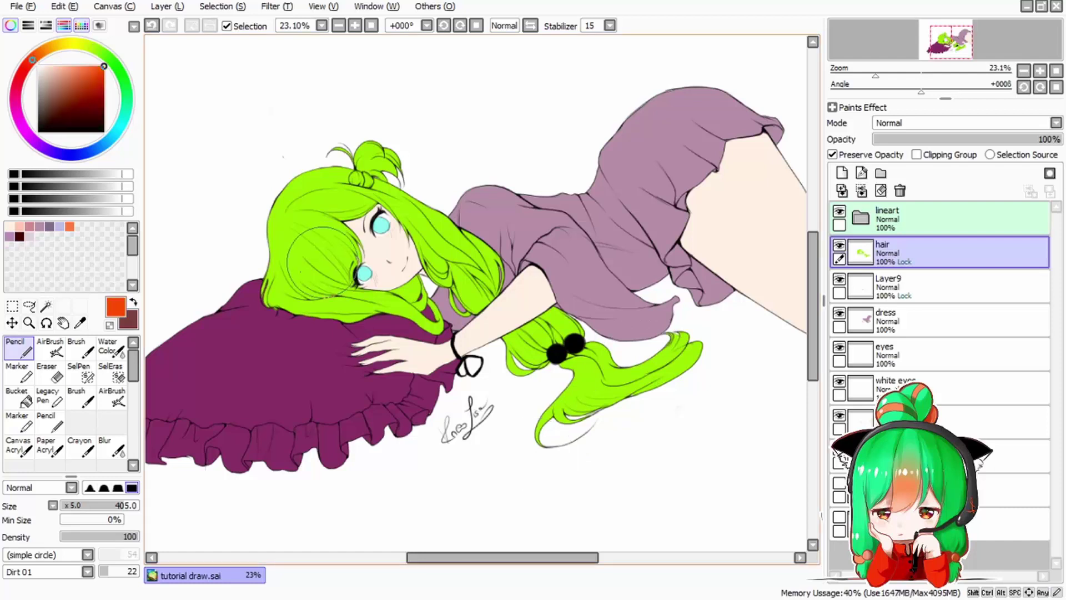
mouse_move(308, 239)
mouse_down()
mouse_move(319, 298)
mouse_move(306, 311)
mouse_move(253, 262)
mouse_move(377, 155)
mouse_move(389, 161)
mouse_move(347, 234)
mouse_move(381, 309)
mouse_move(435, 296)
mouse_move(496, 234)
mouse_move(523, 396)
mouse_move(552, 431)
mouse_move(629, 382)
mouse_move(659, 306)
mouse_move(671, 310)
mouse_move(688, 368)
mouse_move(559, 396)
mouse_move(572, 341)
mouse_up()
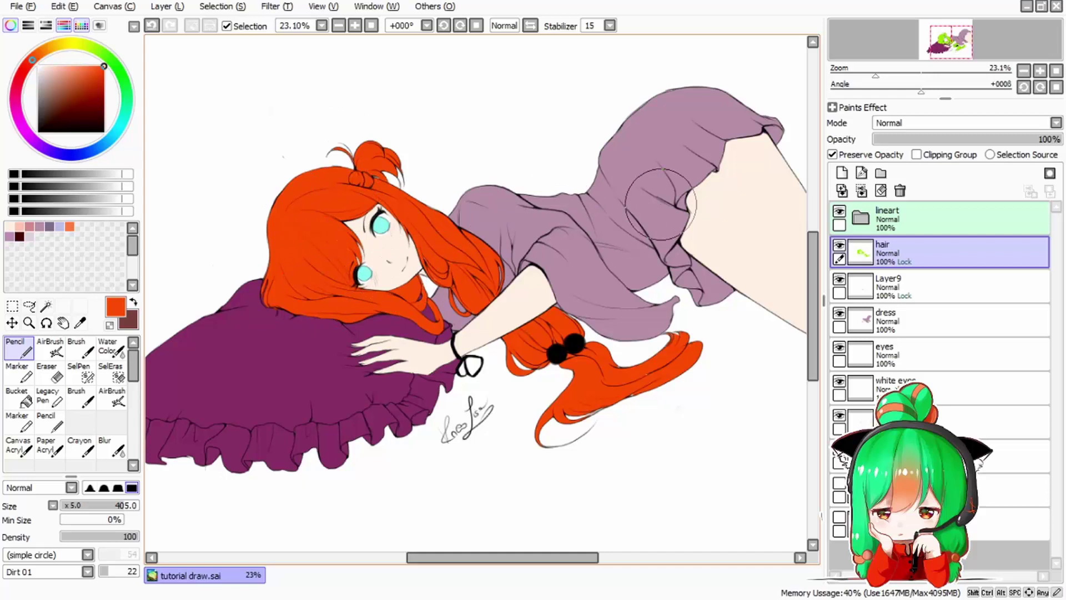
- Recolour all of the hair light pink with the Pencil on the hair layer
drag(817, 281, 814, 278)
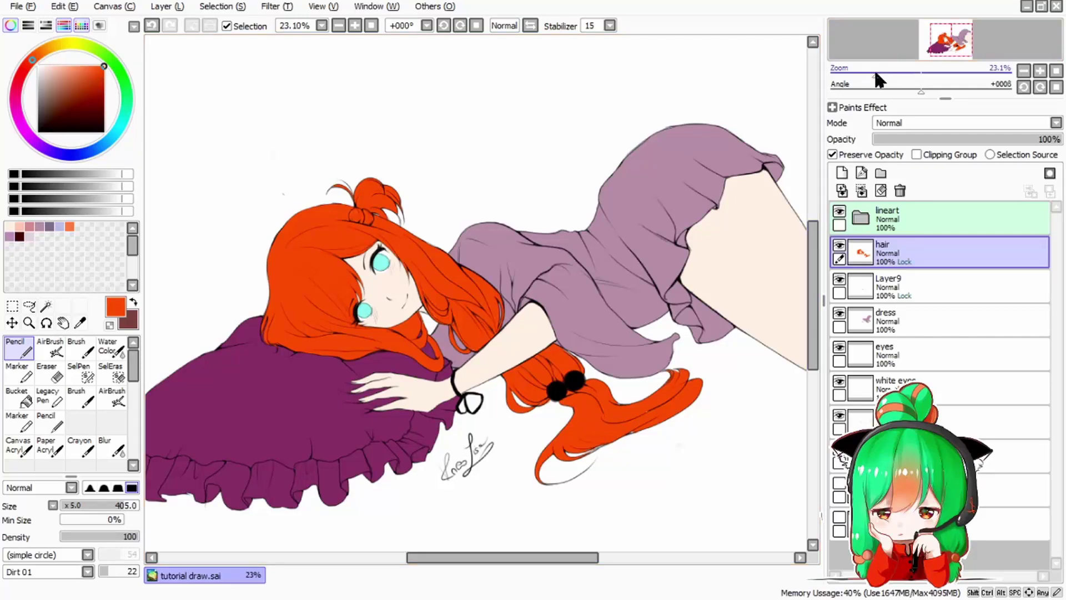
mouse_move(874, 68)
mouse_down()
mouse_move(929, 72)
mouse_move(877, 89)
mouse_move(925, 86)
mouse_move(865, 95)
mouse_up()
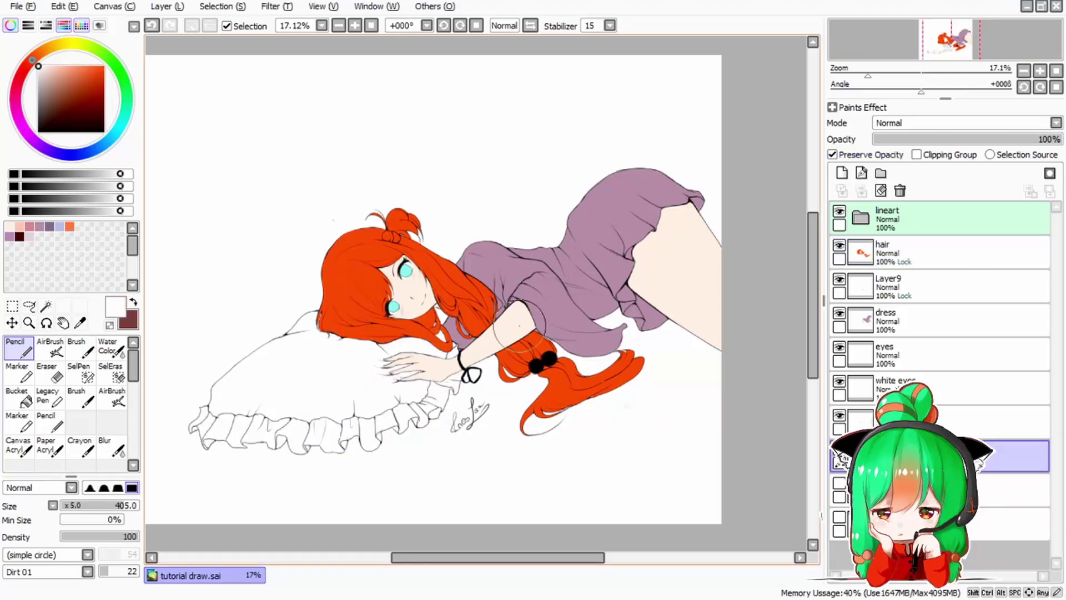
click(876, 351)
click(876, 319)
click(866, 254)
click(858, 283)
click(858, 254)
click(17, 108)
click(78, 66)
mouse_move(347, 278)
mouse_down()
mouse_move(552, 348)
mouse_move(394, 407)
mouse_up()
click(62, 67)
- Turn on Preserve Opacity for the eyes layer and repaint both irises hot pink
click(894, 356)
click(832, 155)
drag(406, 270, 393, 307)
- Turn on Preserve Opacity for the dress layer and try several tones, repainting the whole dress pale lavender-grey
click(894, 319)
click(39, 71)
mouse_move(483, 262)
mouse_down()
mouse_move(607, 224)
mouse_move(460, 334)
mouse_up()
click(27, 133)
click(57, 91)
click(472, 266)
key(ctrl+z)
click(41, 74)
mouse_move(477, 267)
mouse_down()
mouse_move(524, 245)
mouse_move(701, 215)
mouse_up()
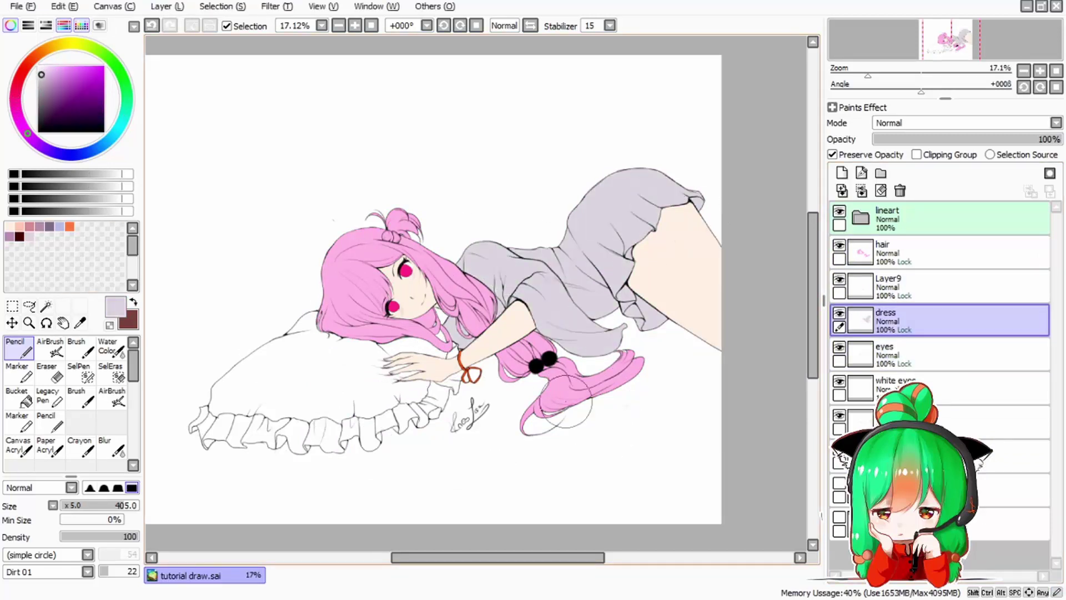
scroll(566, 401, up, 1)
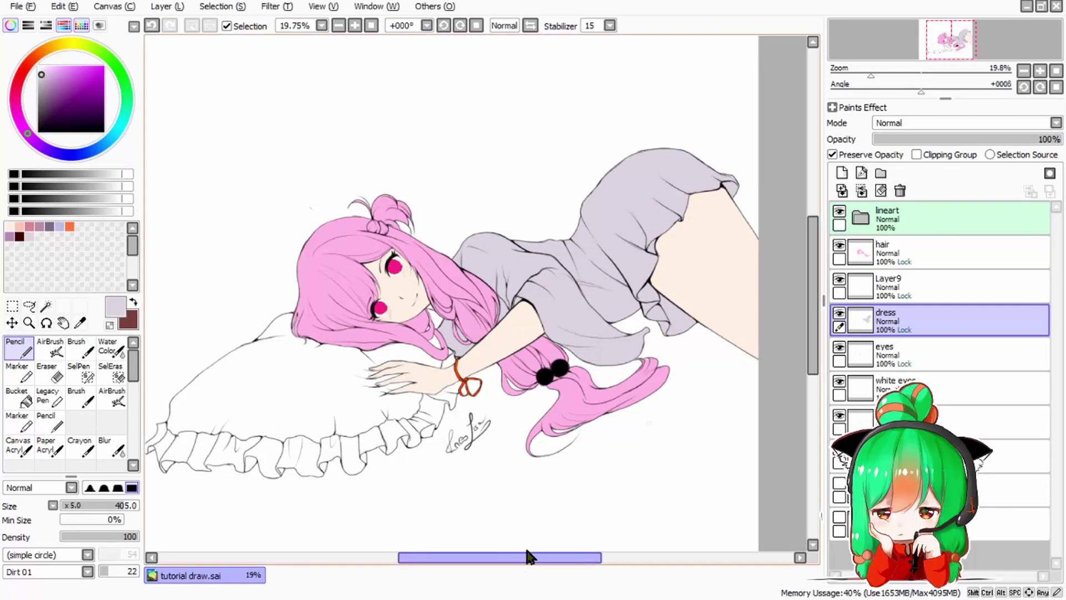
drag(524, 556, 509, 558)
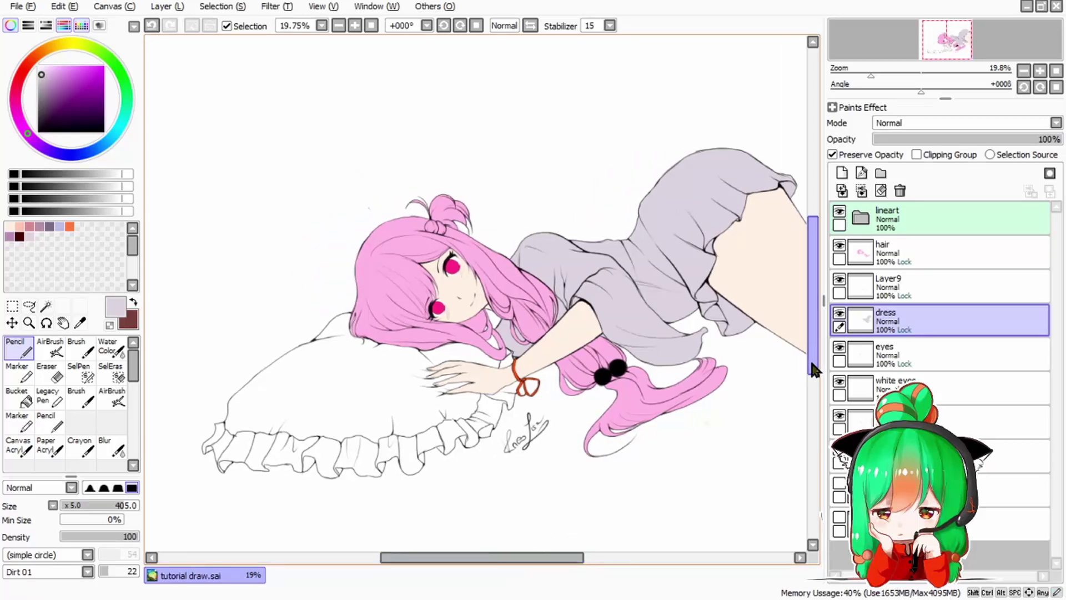
mouse_move(812, 365)
mouse_down()
mouse_move(811, 350)
mouse_move(814, 373)
mouse_move(811, 363)
mouse_up()
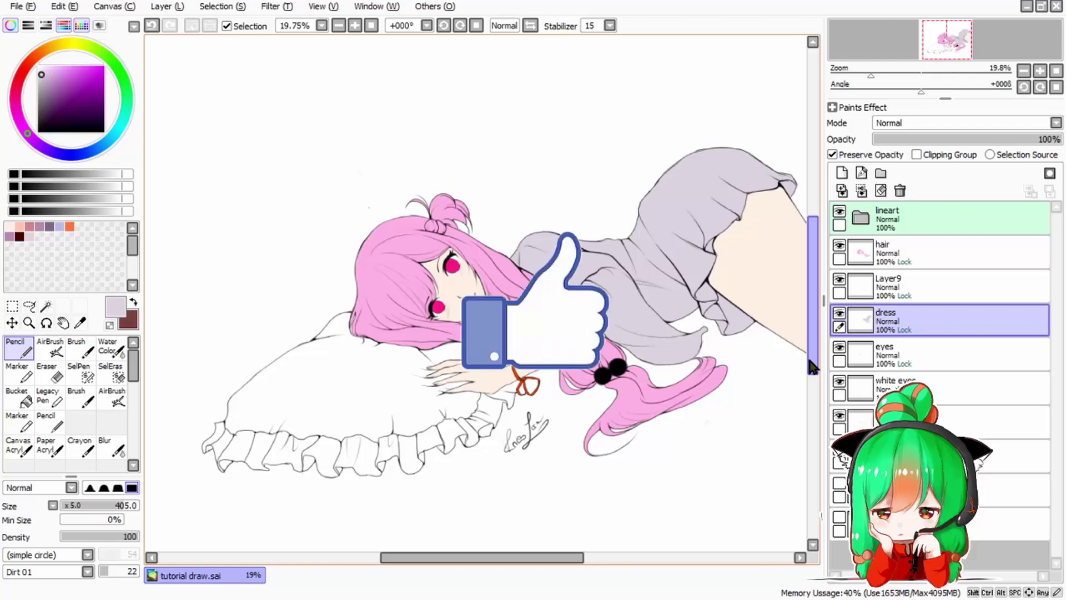
drag(810, 360, 812, 279)
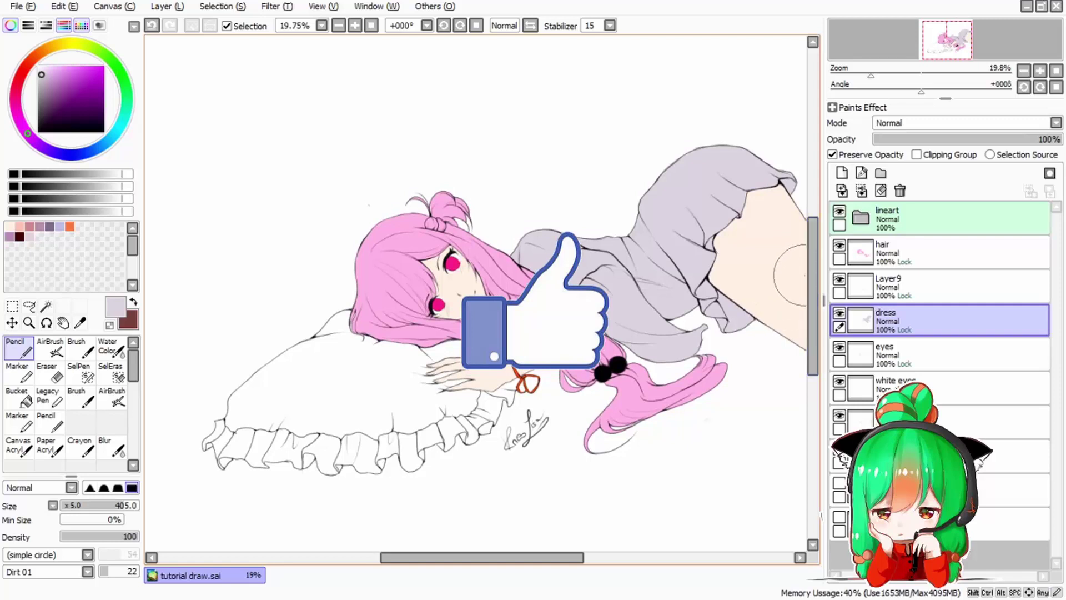